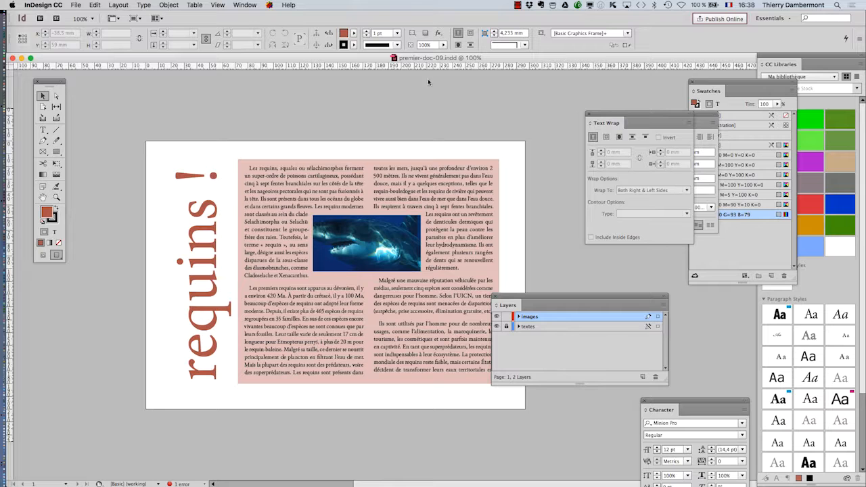
# Step: Move the Layers list clear of the page, show the frame edges and guides, and unlock the textes layer
pyautogui.moveTo(529, 298); pyautogui.dragTo(617, 296)
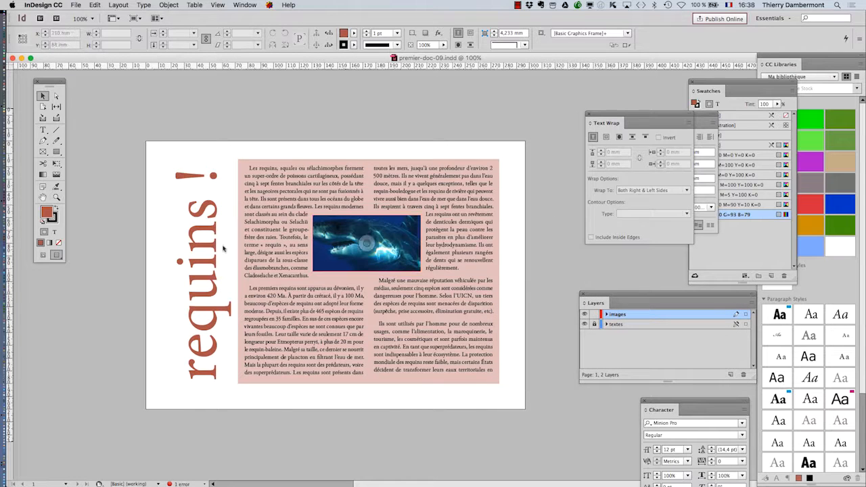
pyautogui.press('w')
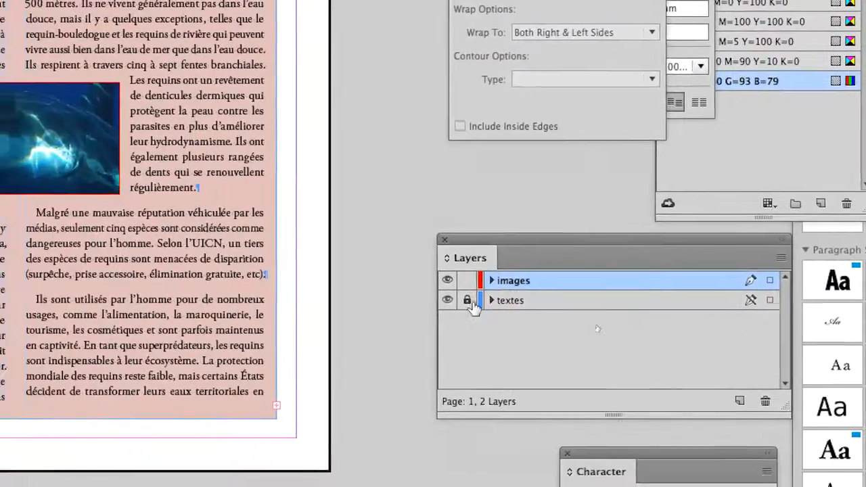
pyautogui.click(469, 302)
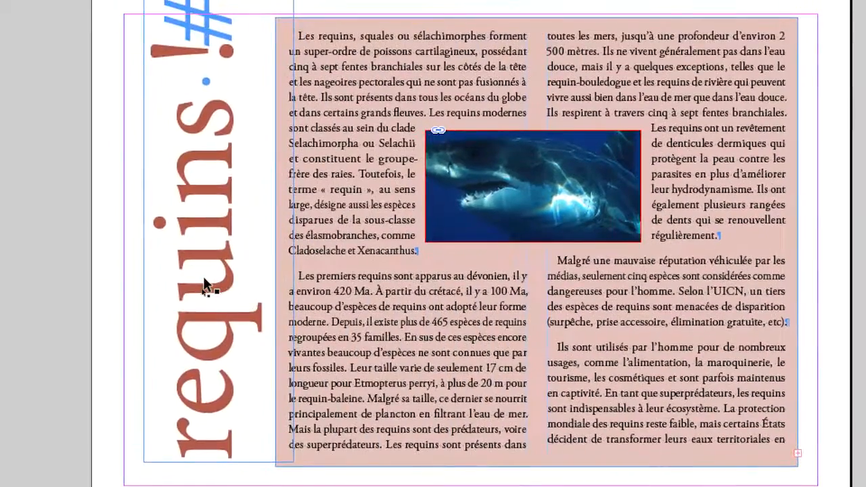
# Step: Move the vertical "requins !" title frame off the page onto the pasteboard
pyautogui.click(207, 286)
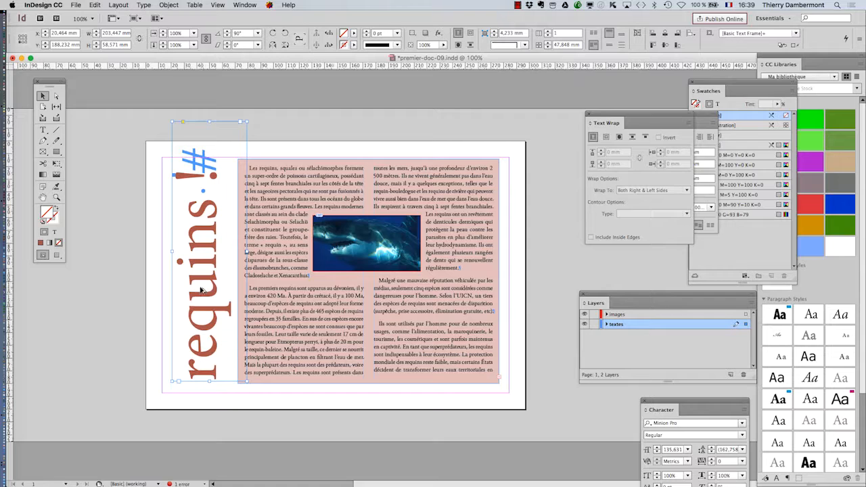
pyautogui.press('super+minus')
pyautogui.moveTo(320, 285); pyautogui.dragTo(168, 293)
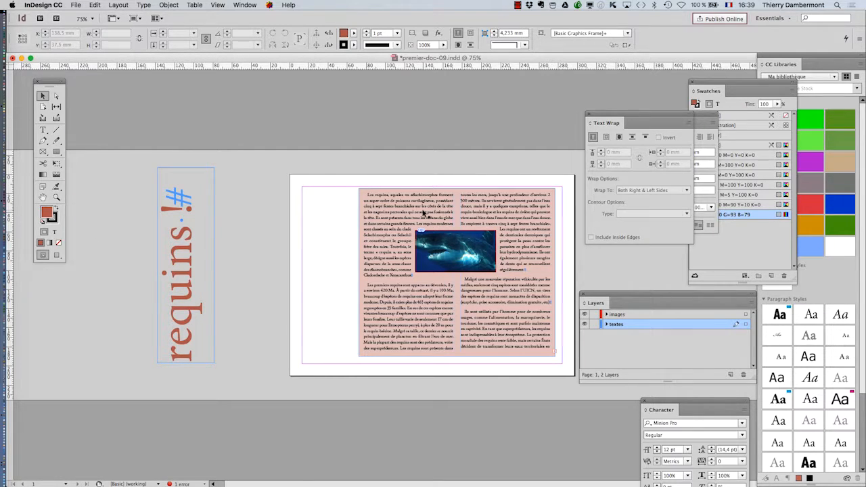
# Step: Examine the two-column shark article up close, including the text wrapped around the shark image
pyautogui.press('super+equal')
pyautogui.press('super+equal')
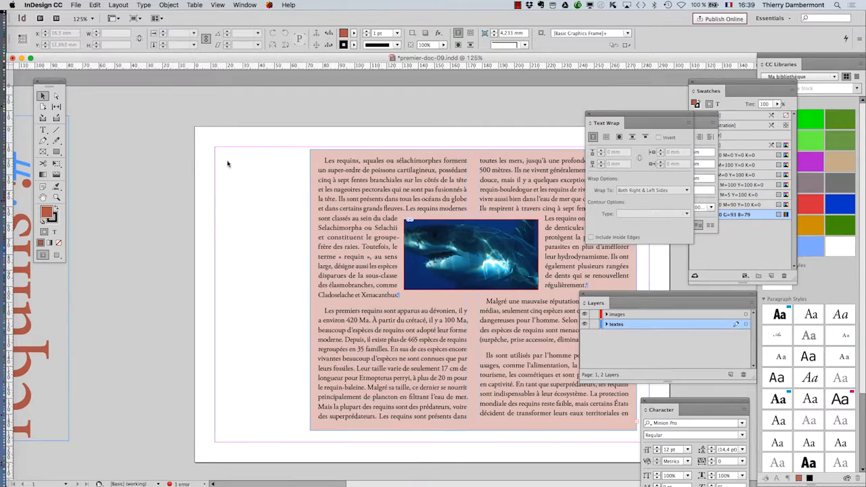
pyautogui.click(42, 197)
pyautogui.moveTo(386, 226); pyautogui.dragTo(266, 217)
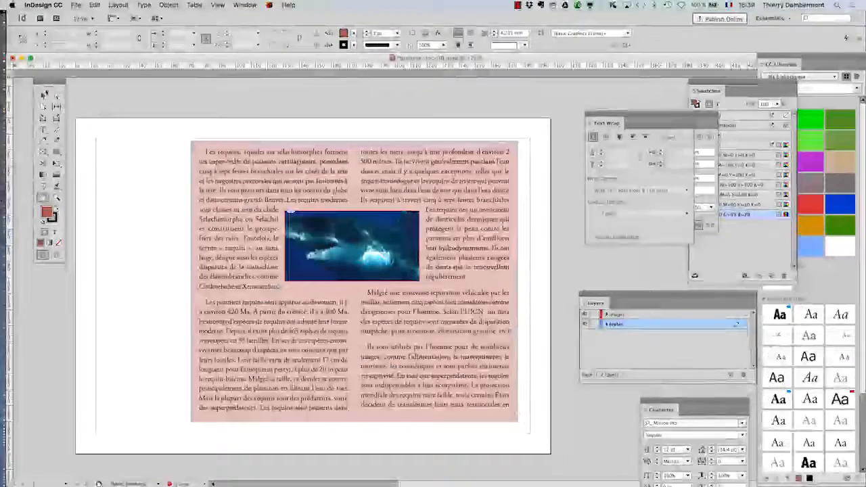
pyautogui.press('v')
pyautogui.press('t')
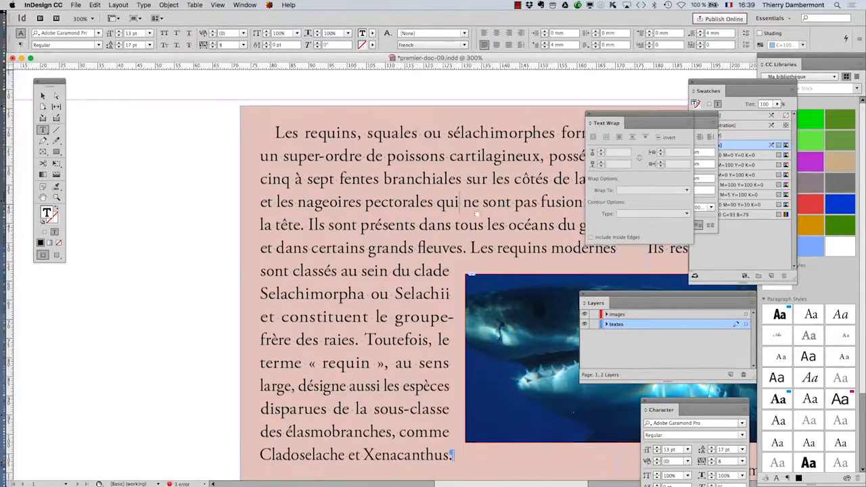
pyautogui.hscroll(5, 234, 173)
pyautogui.scroll(-1, 234, 172)
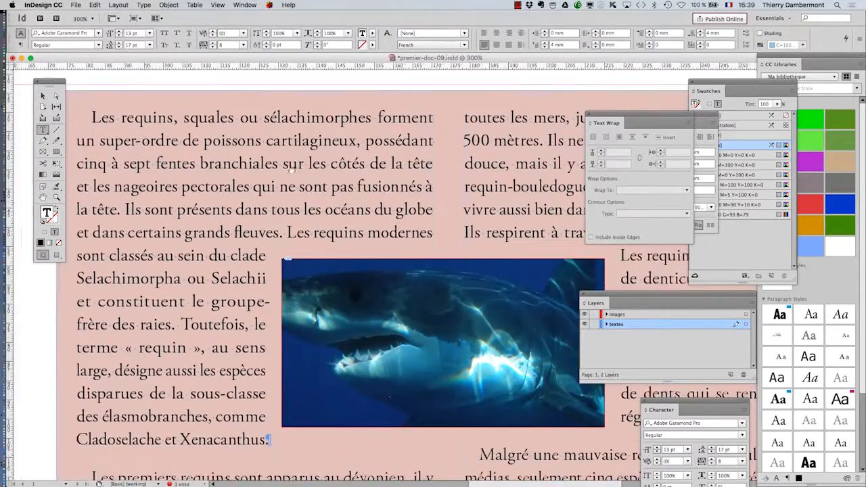
pyautogui.hscroll(5, 379, 201)
pyautogui.scroll(-3, 379, 201)
pyautogui.press('super+minus')
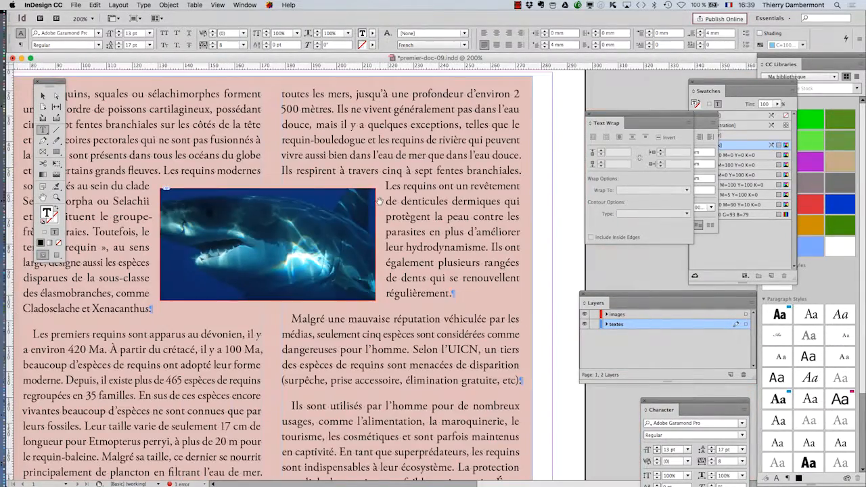
pyautogui.hscroll(-5, 377, 201)
pyautogui.scroll(-3, 377, 201)
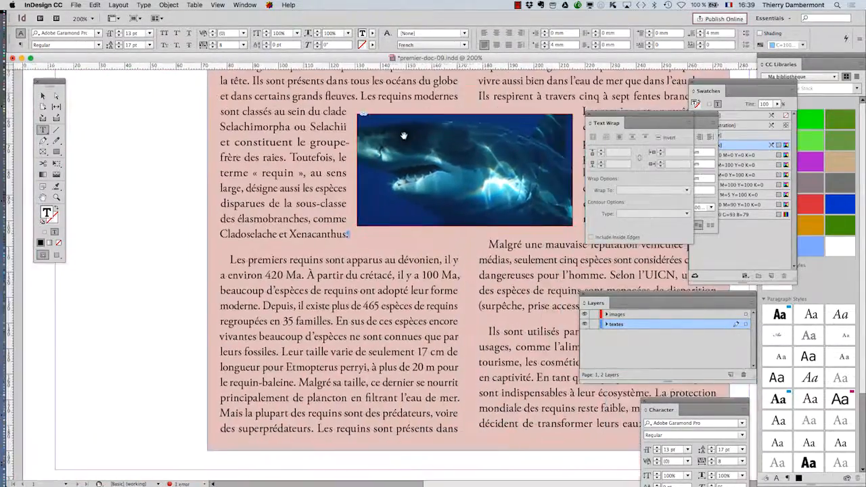
pyautogui.hscroll(5, 391, 233)
pyautogui.scroll(4, 391, 233)
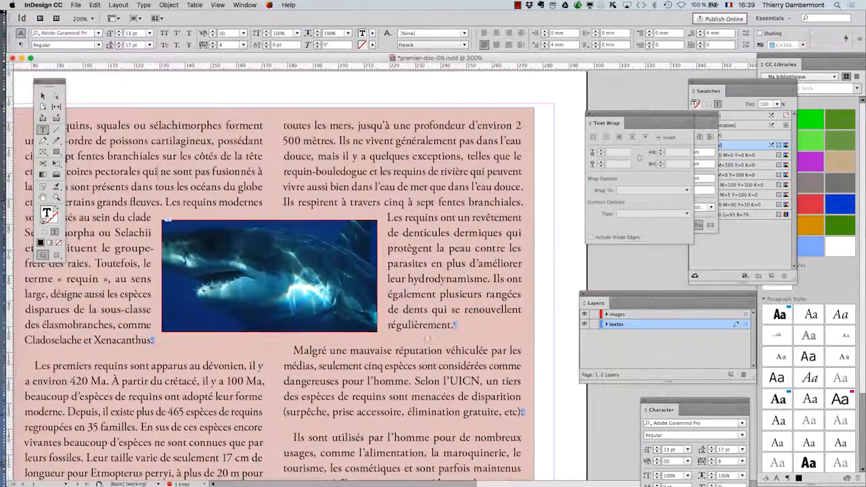
pyautogui.scroll(2, 382, 214)
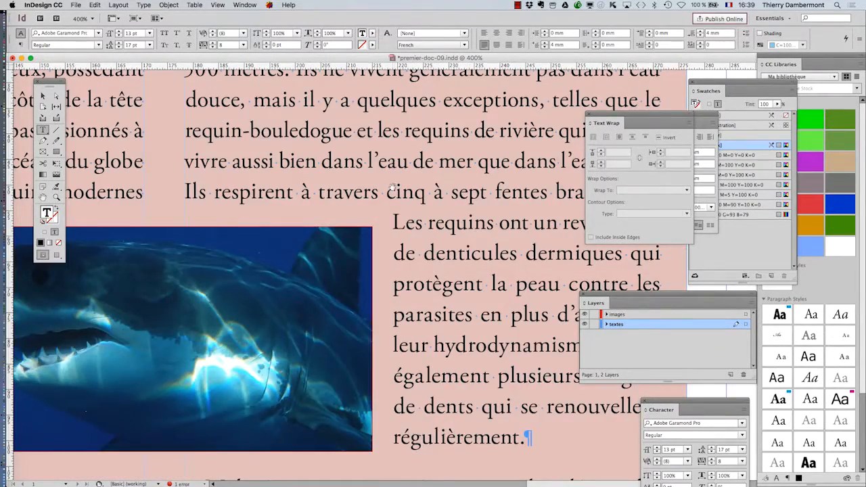
pyautogui.scroll(5, 392, 187)
pyautogui.hscroll(-4, 392, 186)
pyautogui.scroll(-4, 357, 268)
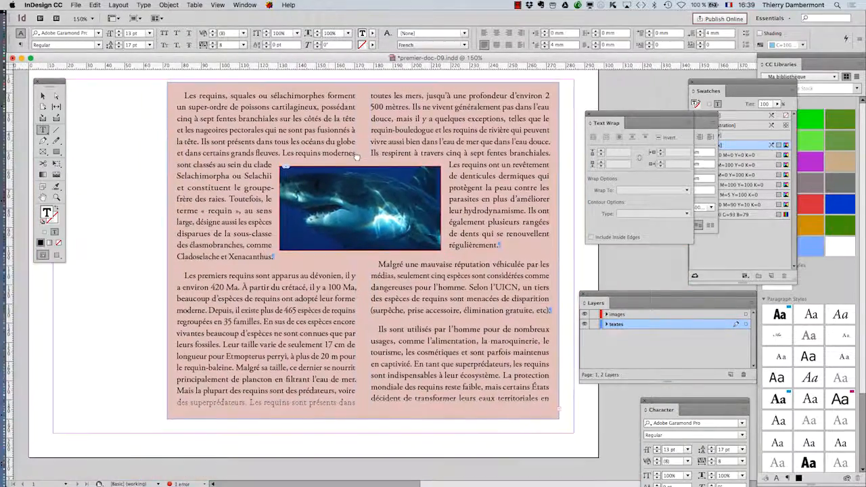
pyautogui.moveTo(357, 156); pyautogui.dragTo(354, 176)
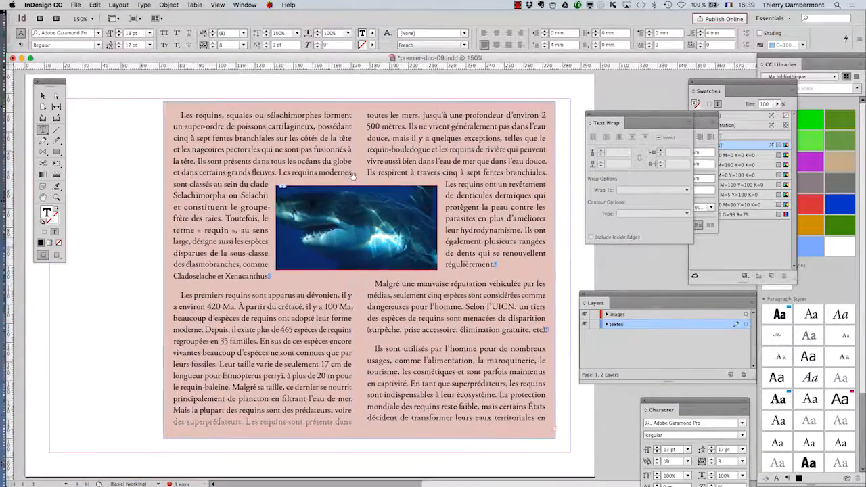
# Step: Place the text cursor inside the first paragraph of the shark article
pyautogui.press('Escape')
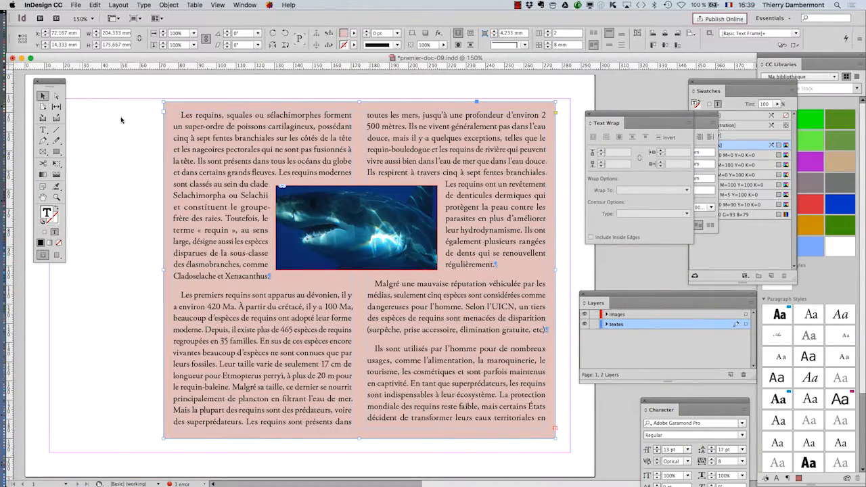
pyautogui.scroll(1, 237, 152)
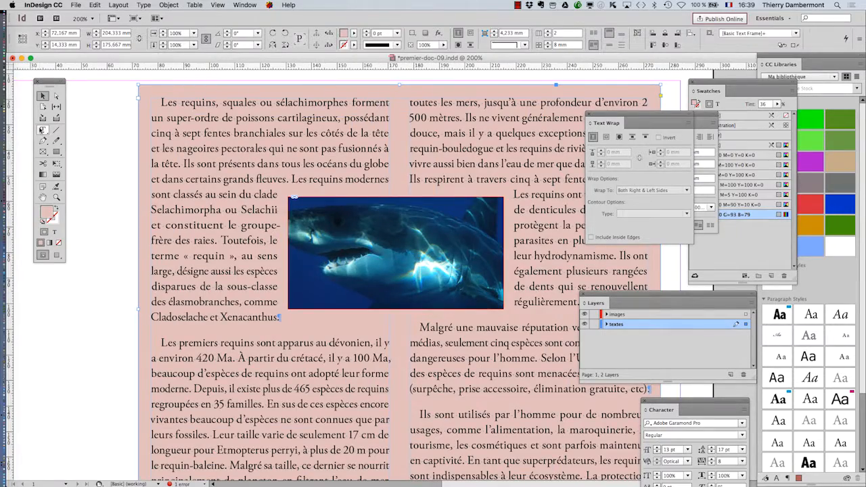
pyautogui.click(42, 129)
pyautogui.click(260, 143)
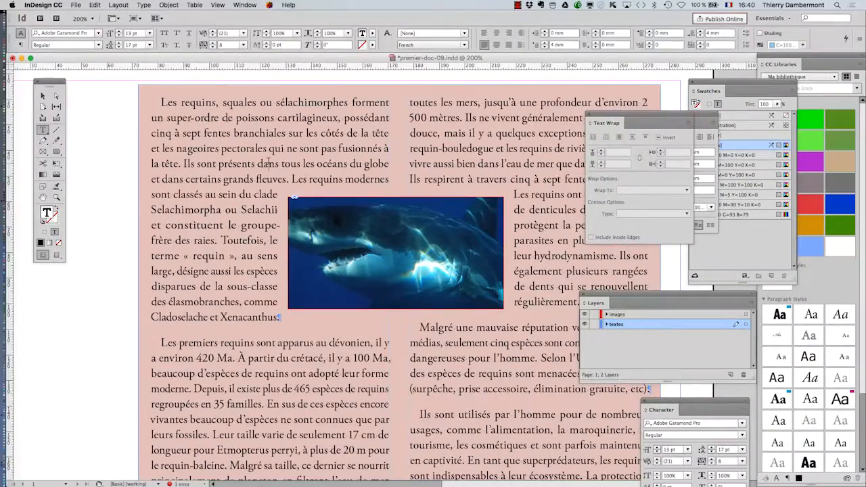
pyautogui.scroll(-1, 269, 162)
pyautogui.moveTo(271, 164); pyautogui.dragTo(155, 141)
# Step: Show the list of paragraph styles and place it beside the article for checking the current paragraph's style
pyautogui.click(138, 6)
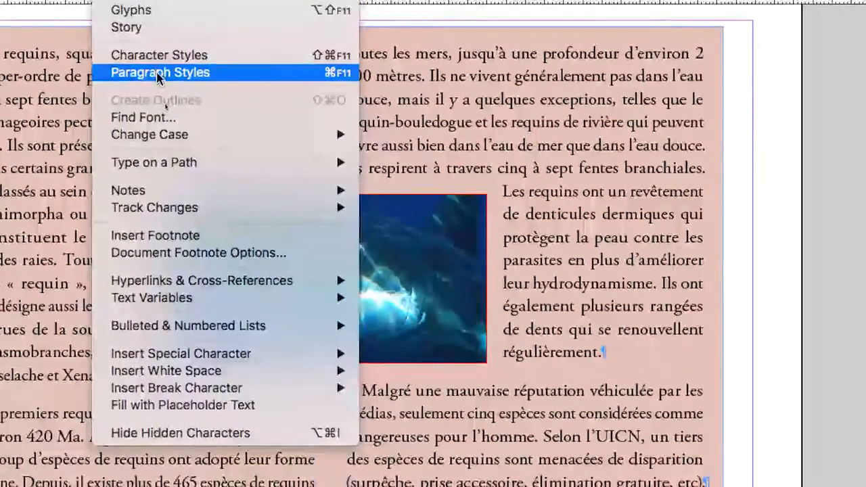
pyautogui.click(157, 78)
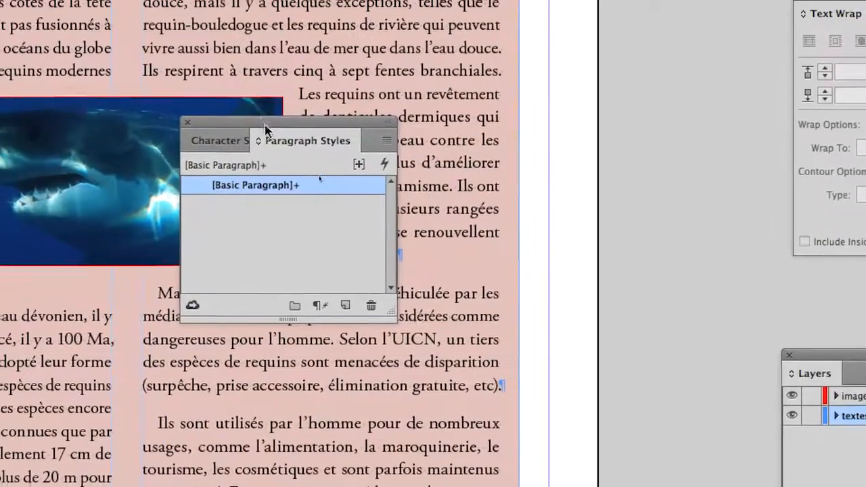
pyautogui.moveTo(265, 125); pyautogui.dragTo(548, 65)
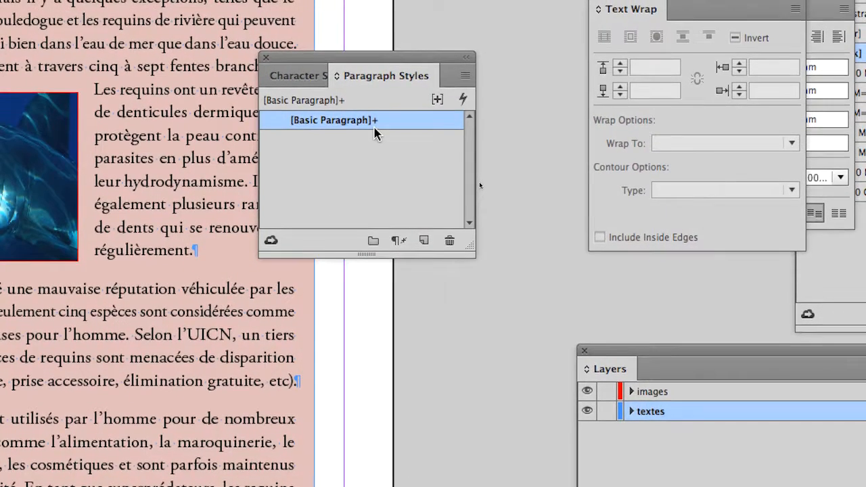
pyautogui.moveTo(376, 133)
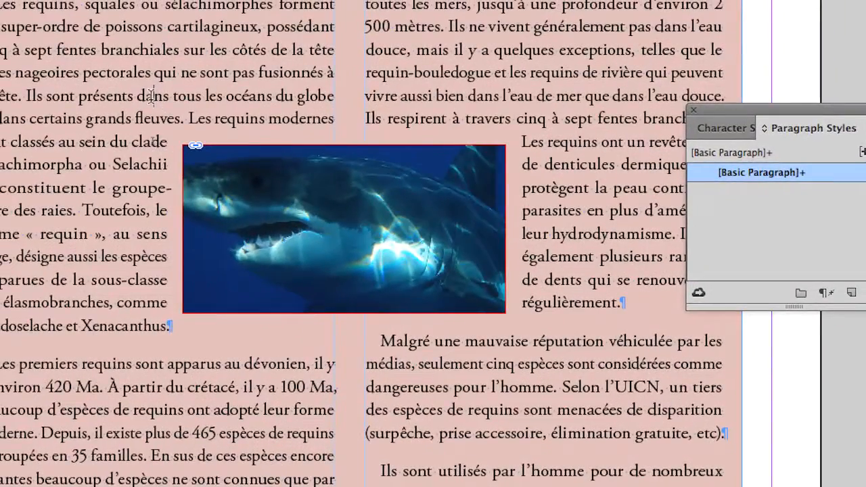
pyautogui.moveTo(789, 179)
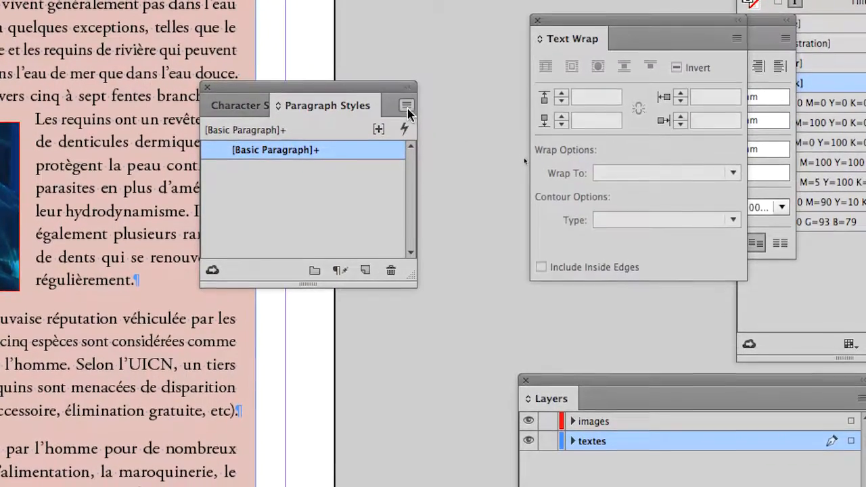
# Step: Start a new paragraph style from the current paragraph, based on [No Paragraph Style], and name it body
pyautogui.click(407, 107)
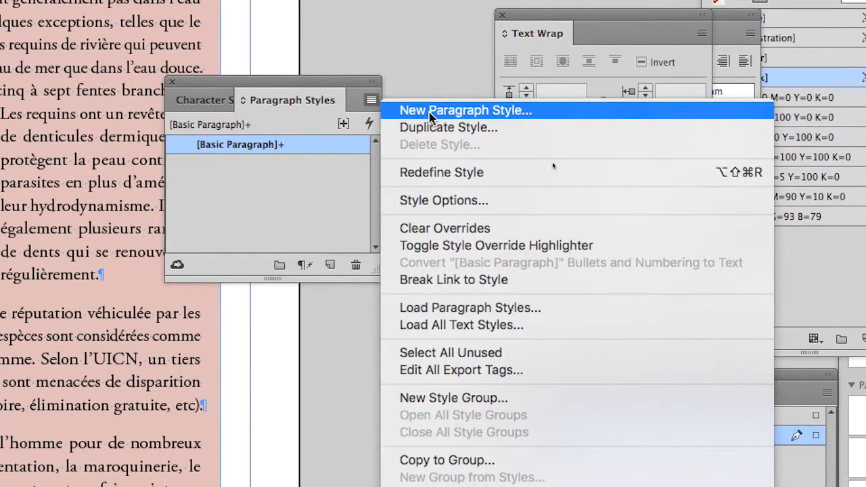
pyautogui.click(431, 112)
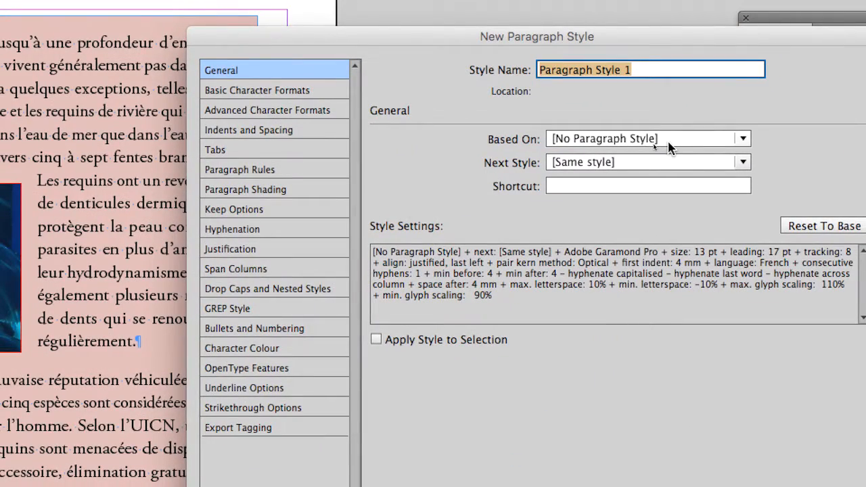
pyautogui.click(668, 142)
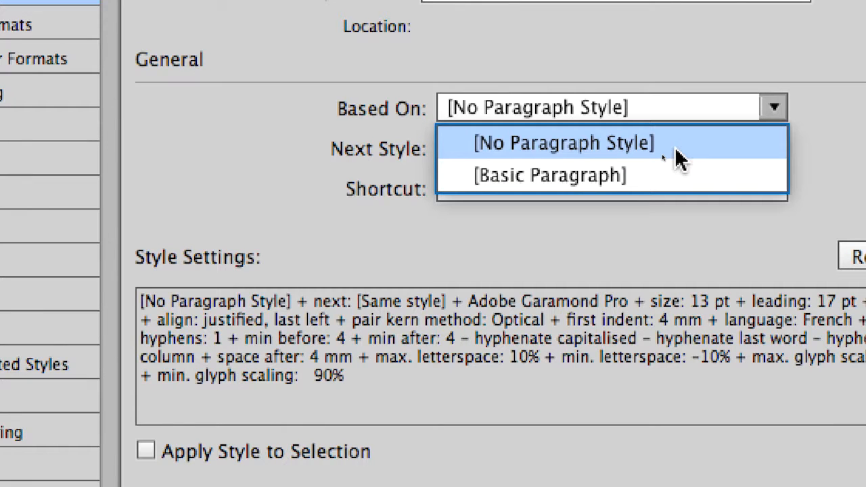
pyautogui.click(679, 157)
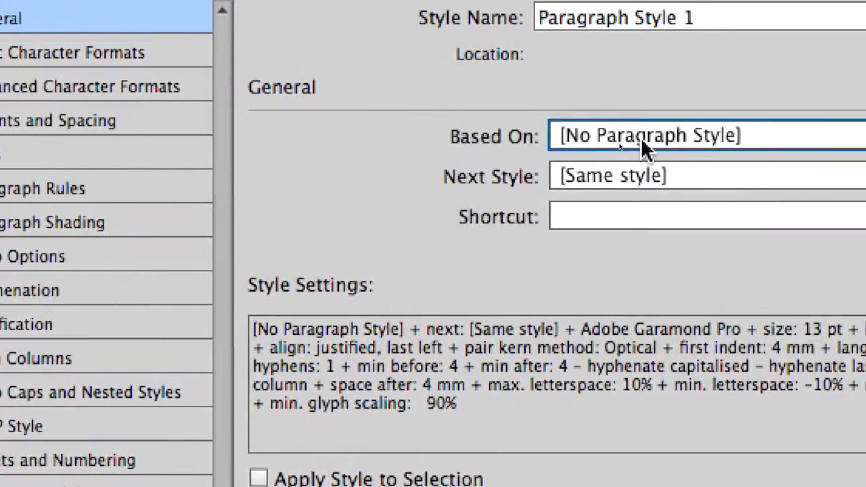
pyautogui.click(641, 137)
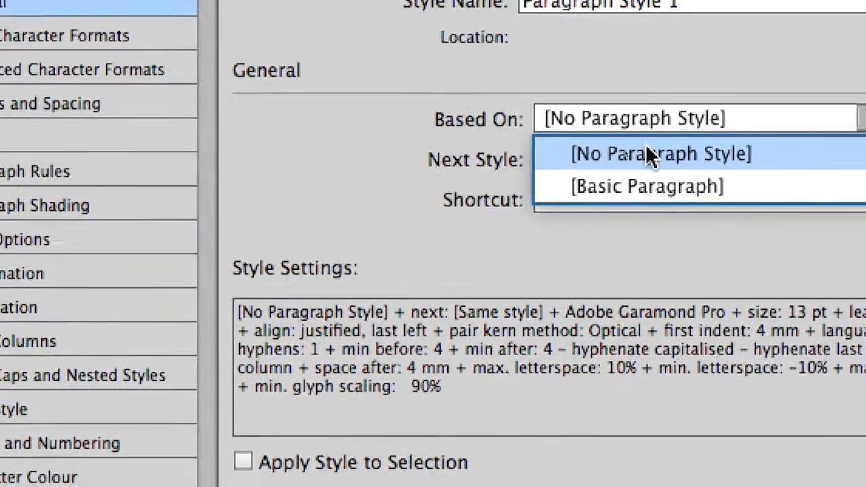
pyautogui.click(671, 172)
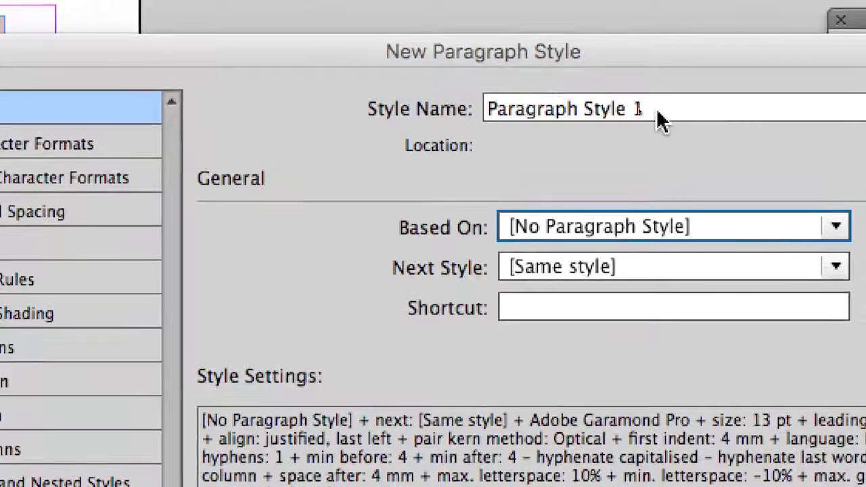
pyautogui.moveTo(657, 112); pyautogui.dragTo(489, 110)
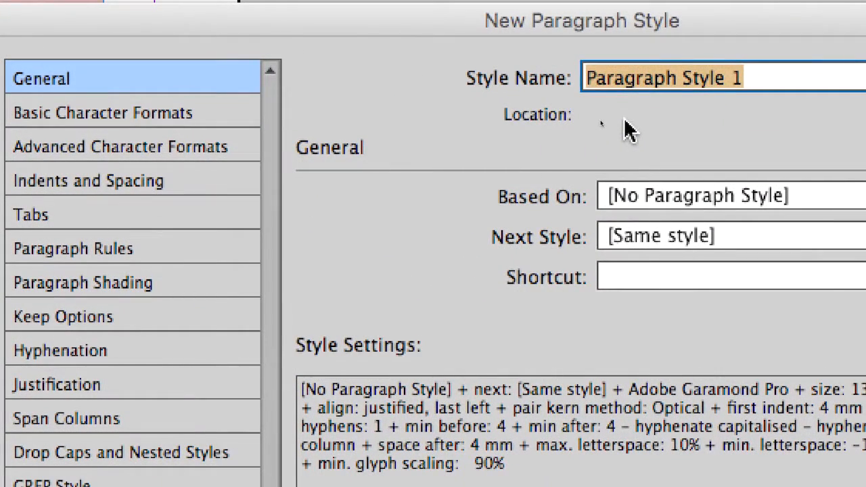
pyautogui.write('body')
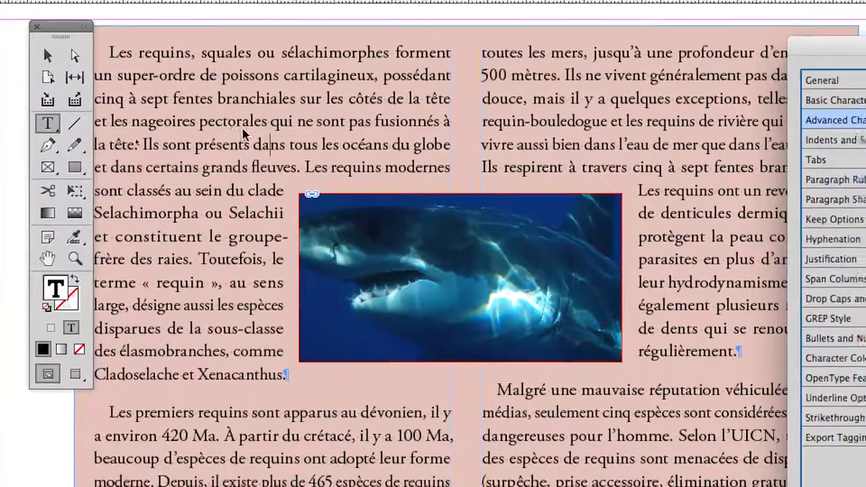
# Step: Review the body style's tabs, indents and spacing, and advanced and basic character formats, and create the style
pyautogui.click(839, 140)
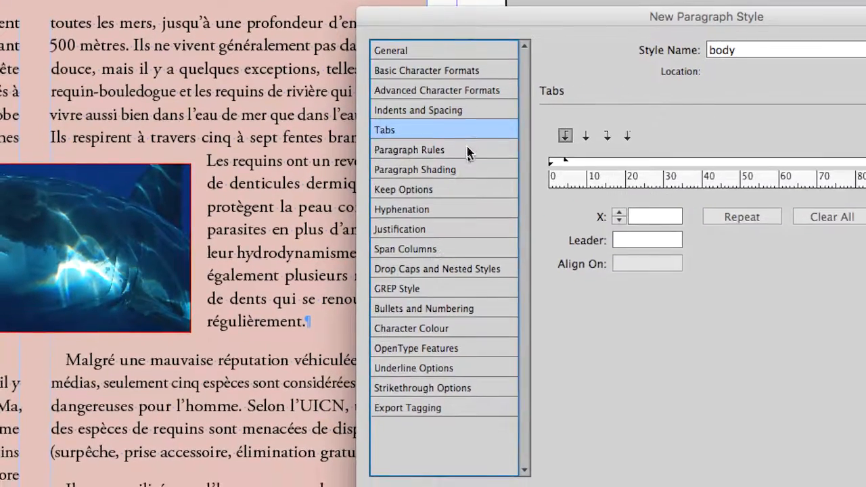
pyautogui.click(466, 157)
pyautogui.click(463, 118)
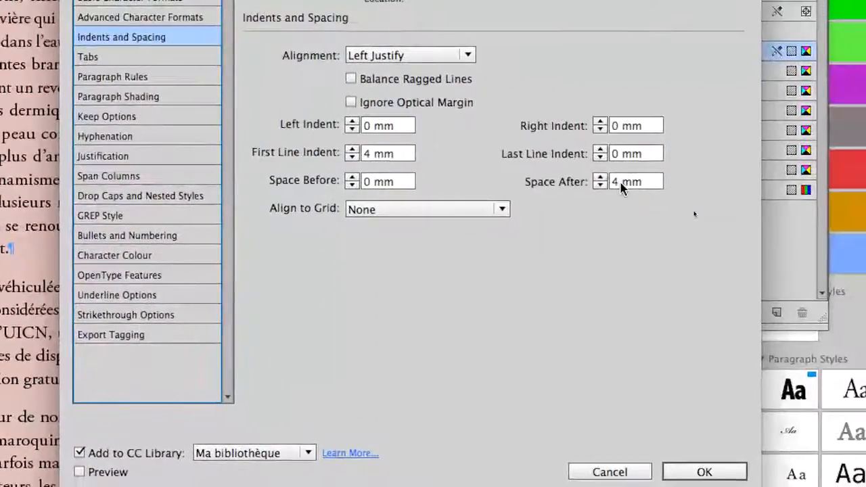
pyautogui.click(122, 16)
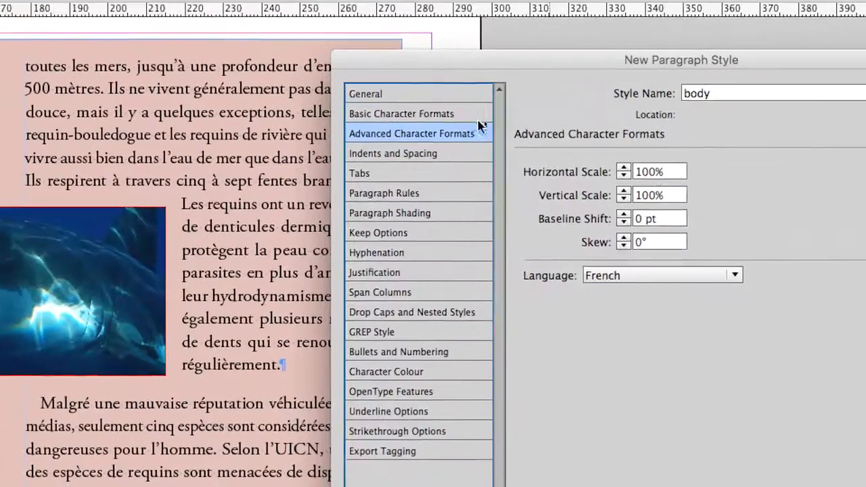
pyautogui.click(308, 87)
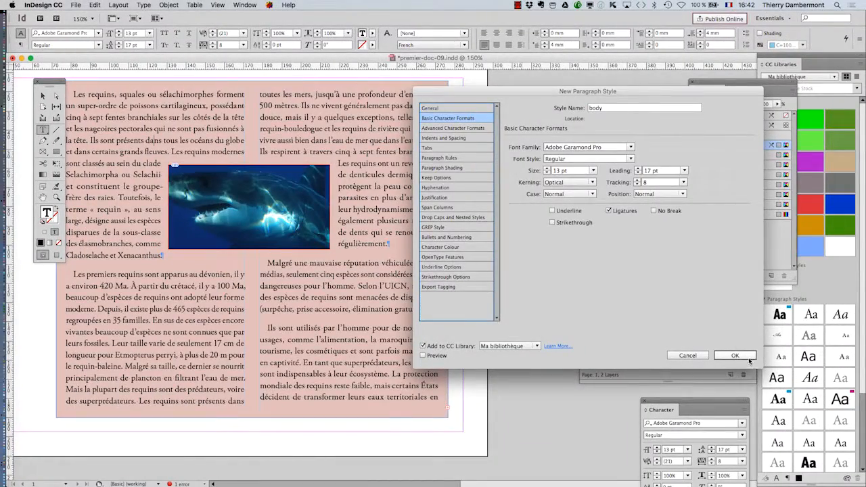
pyautogui.click(735, 355)
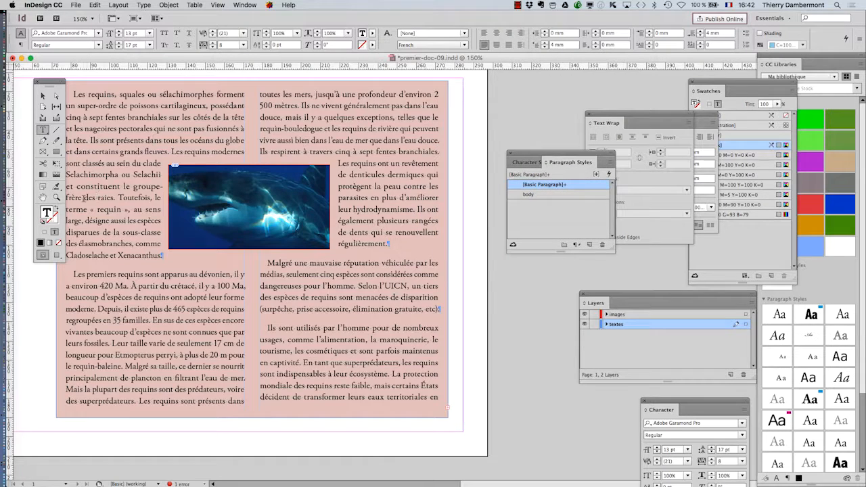
# Step: Apply the body paragraph style to the whole article text frame
pyautogui.moveTo(146, 175); pyautogui.dragTo(181, 183)
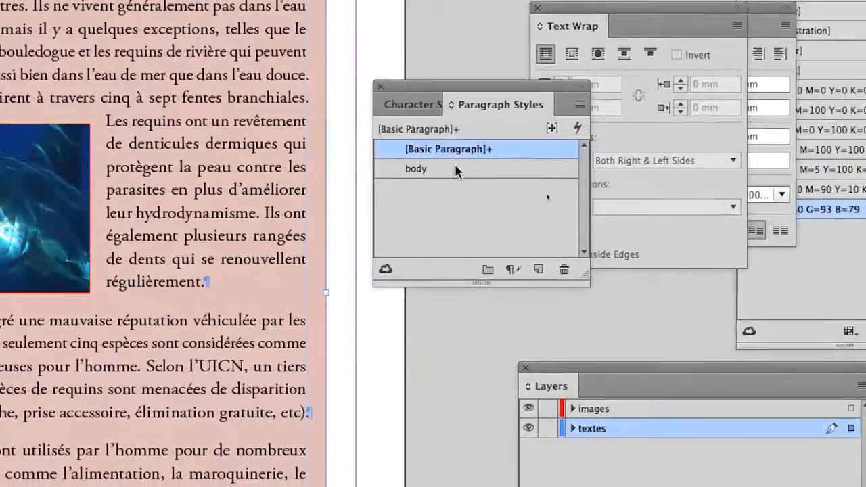
pyautogui.click(479, 194)
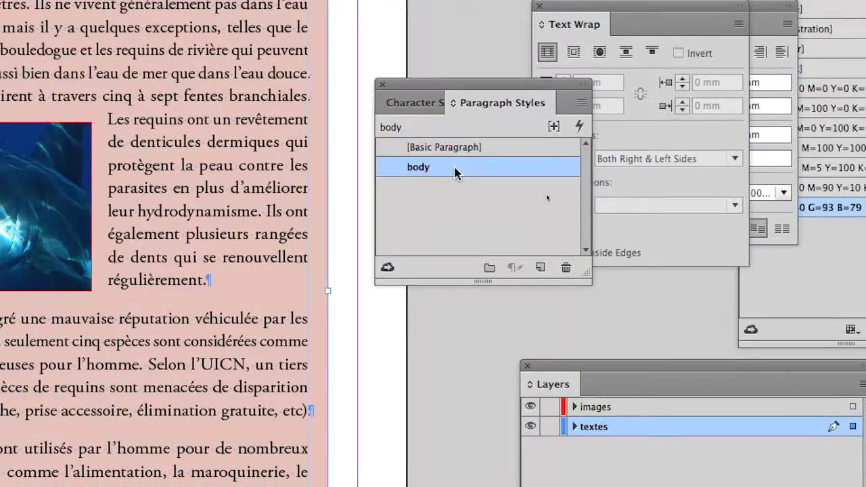